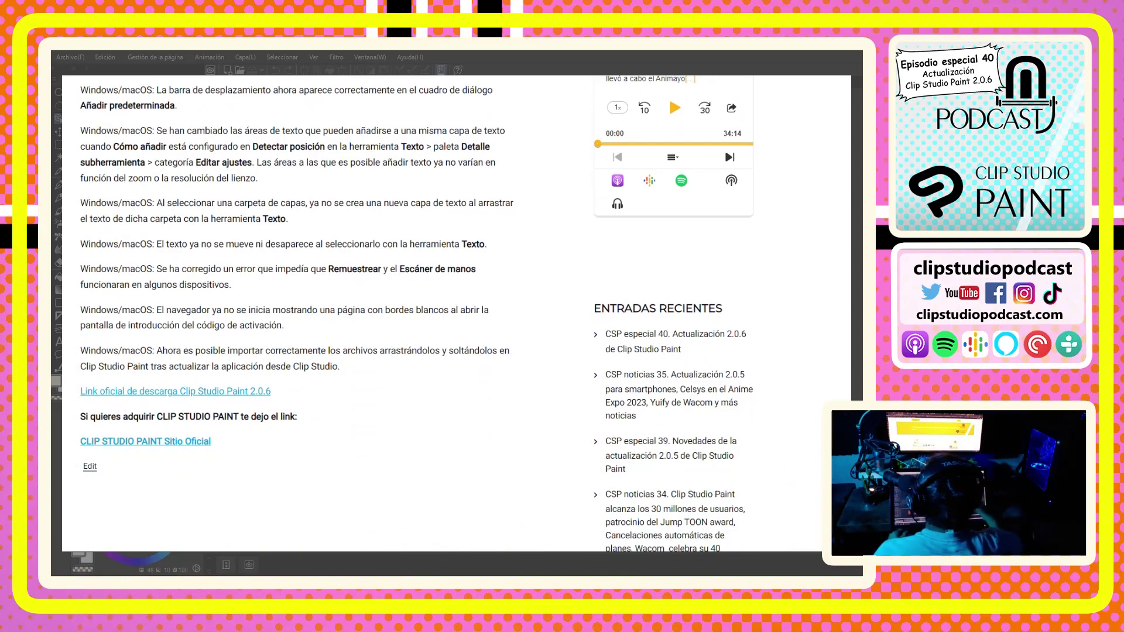
# - Review the Windows/macOS fixes listed in the Clip Studio Paint 2.0.6 release notes
pyautogui.scroll(5, 410, 314)
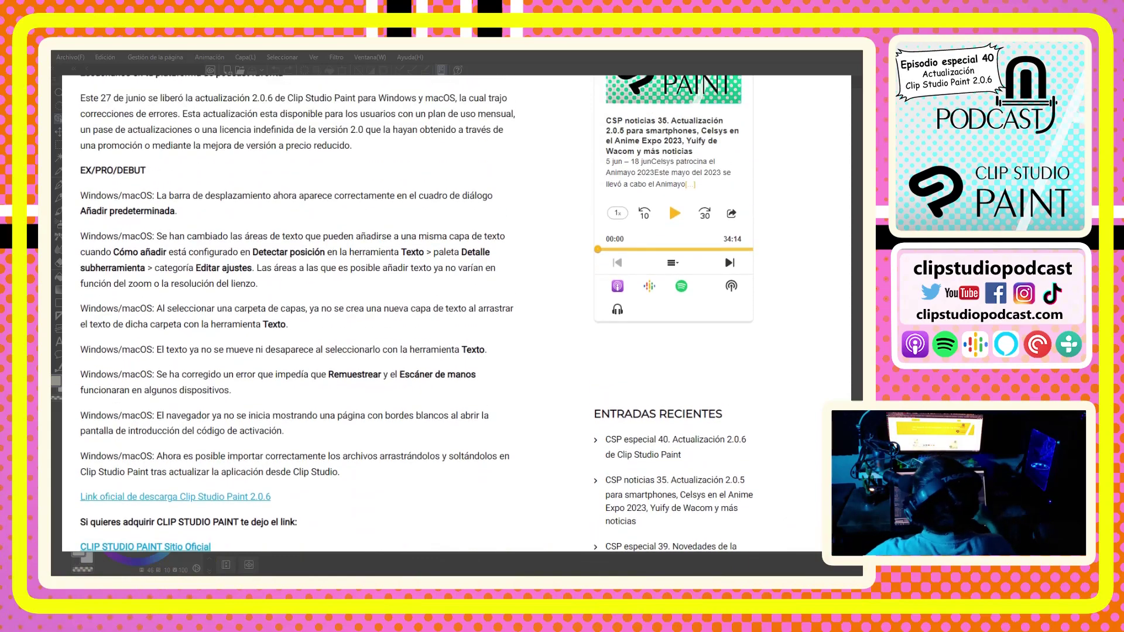
pyautogui.scroll(6, 410, 313)
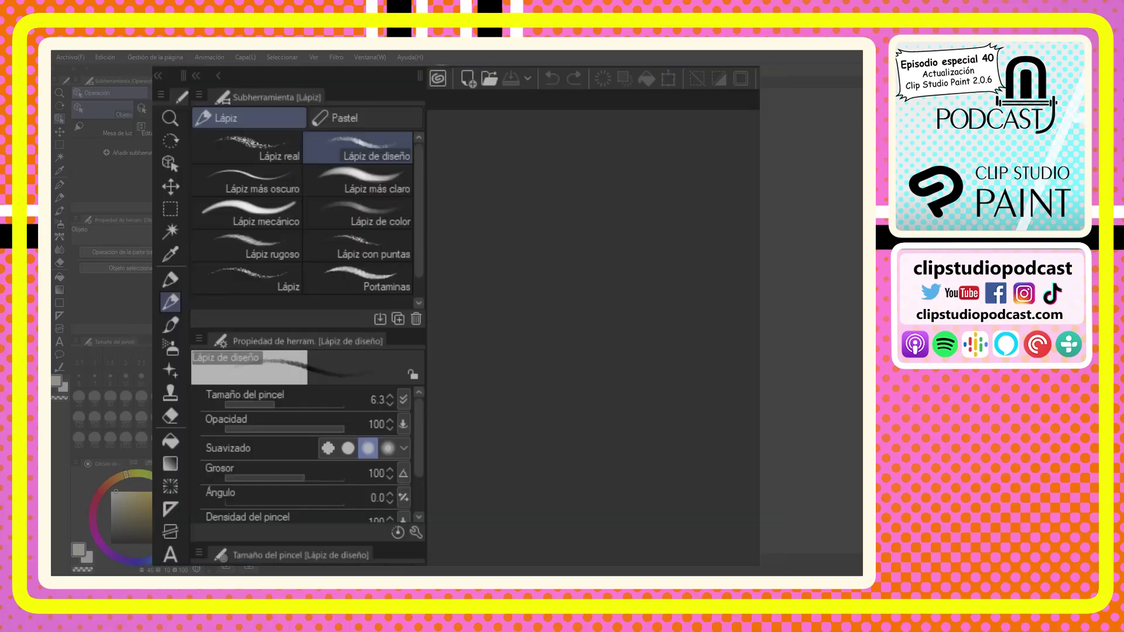
# - Switch to Clip Studio Paint, open Añadir predeterminada for the Lápiz sub tools, and browse its list of default tools
pyautogui.click(199, 94)
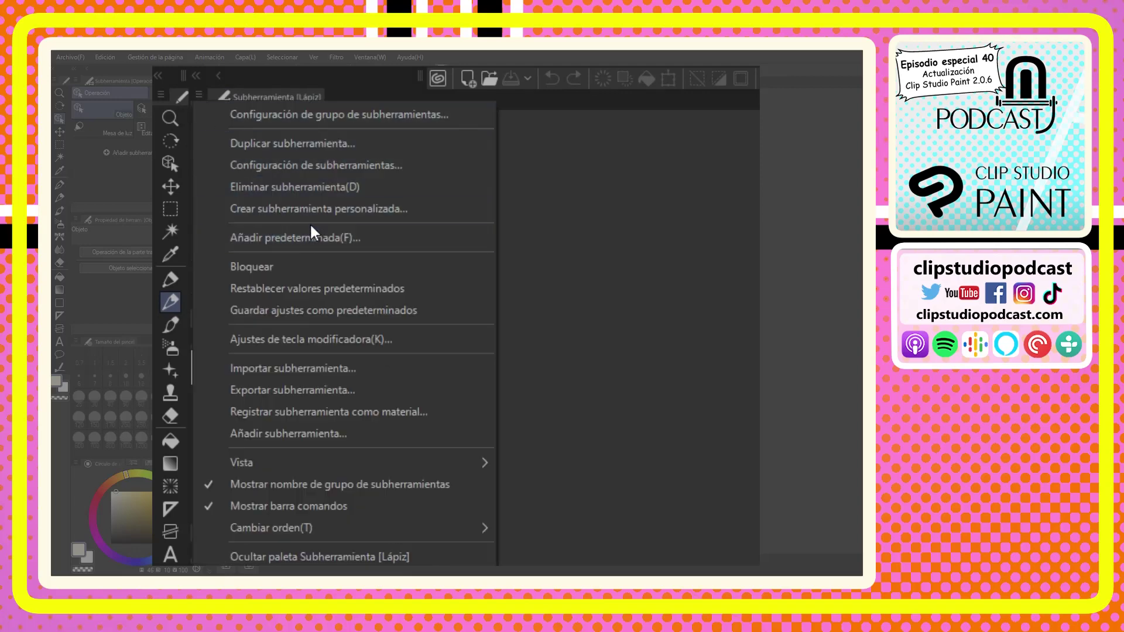
pyautogui.click(369, 239)
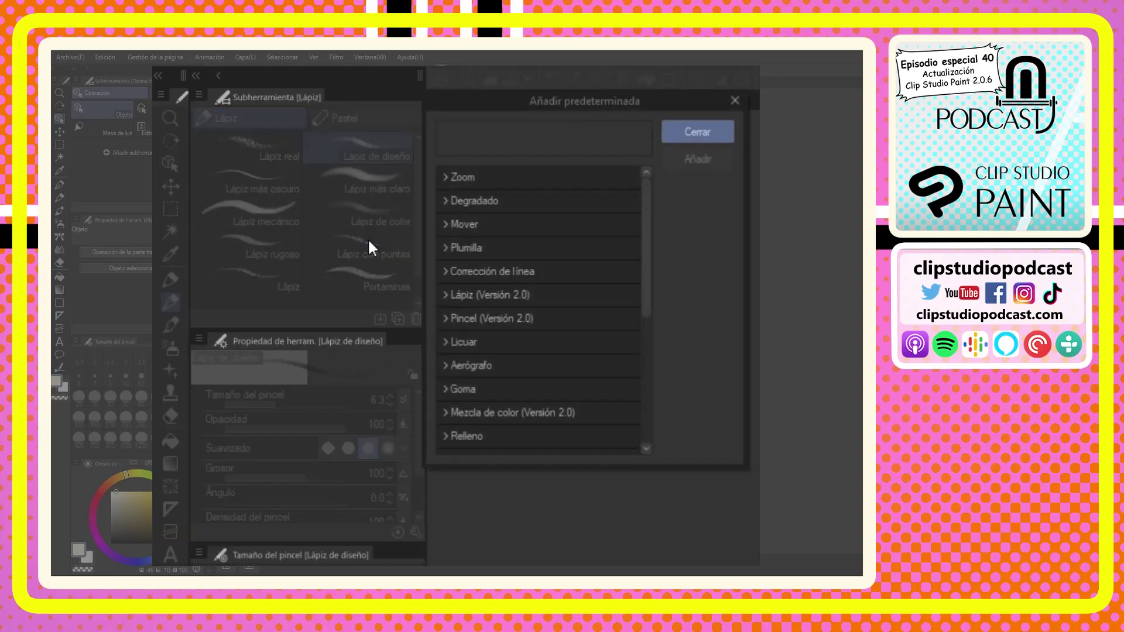
pyautogui.moveTo(648, 201)
pyautogui.mouseDown()
pyautogui.moveTo(632, 269)
pyautogui.moveTo(654, 359)
pyautogui.moveTo(652, 221)
pyautogui.moveTo(650, 369)
pyautogui.moveTo(655, 212)
pyautogui.moveTo(633, 344)
pyautogui.moveTo(659, 210)
pyautogui.mouseUp()
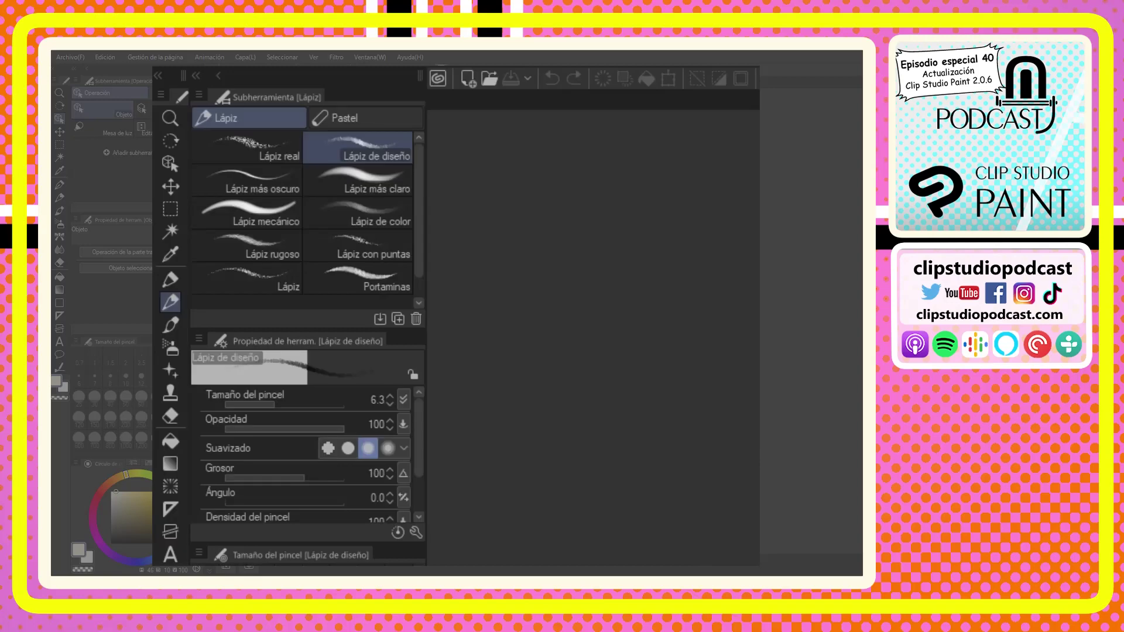
pyautogui.click(200, 95)
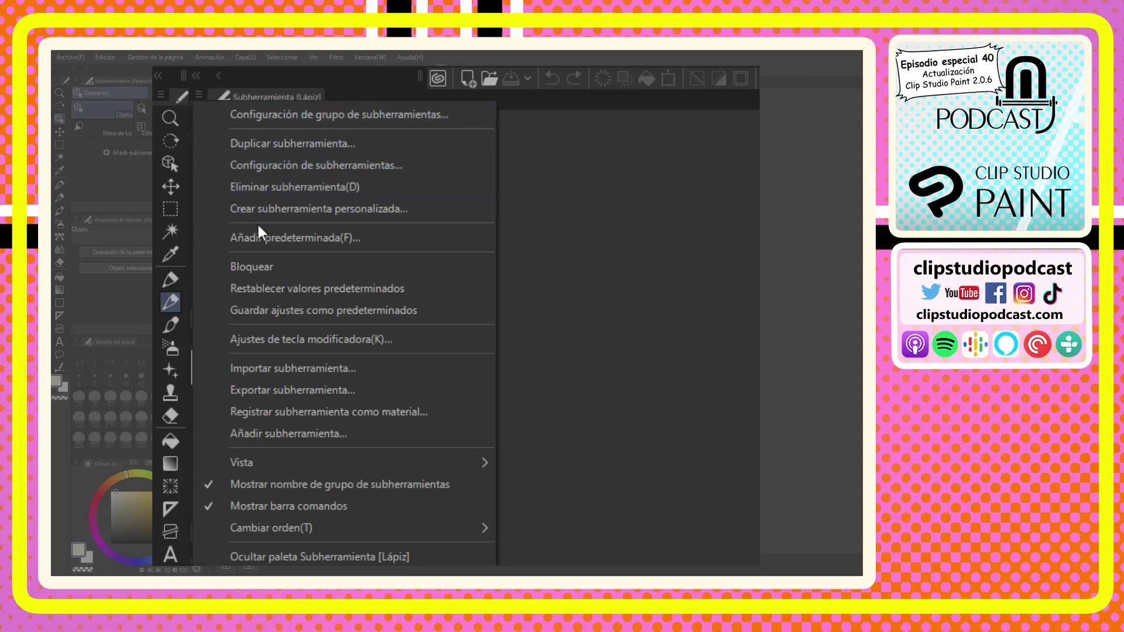
pyautogui.click(369, 239)
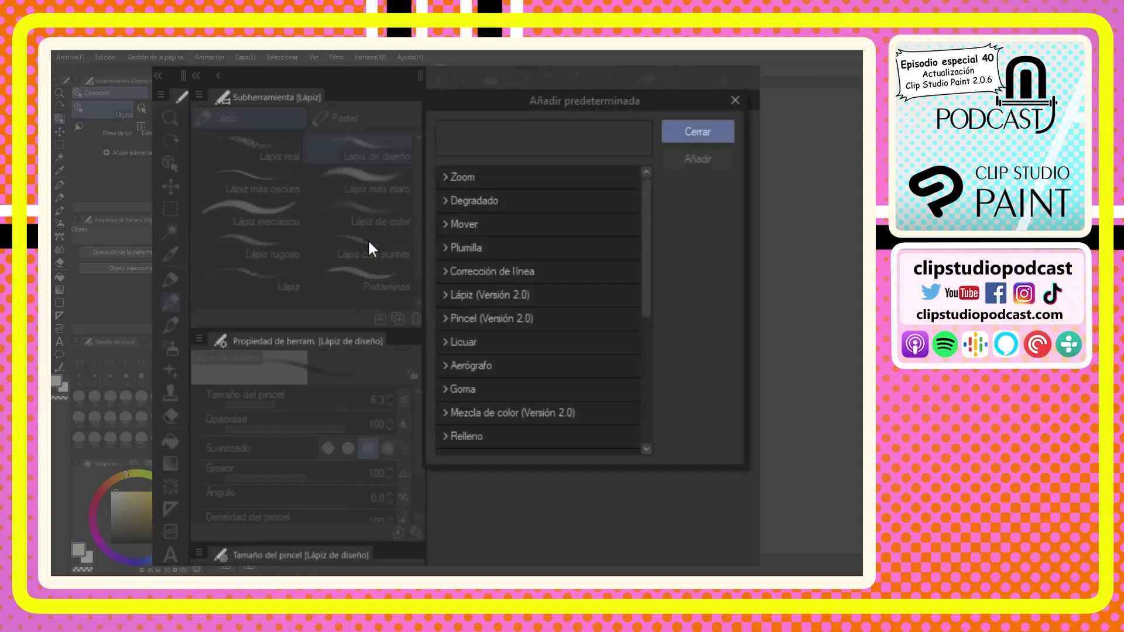
pyautogui.moveTo(648, 201); pyautogui.dragTo(685, 199)
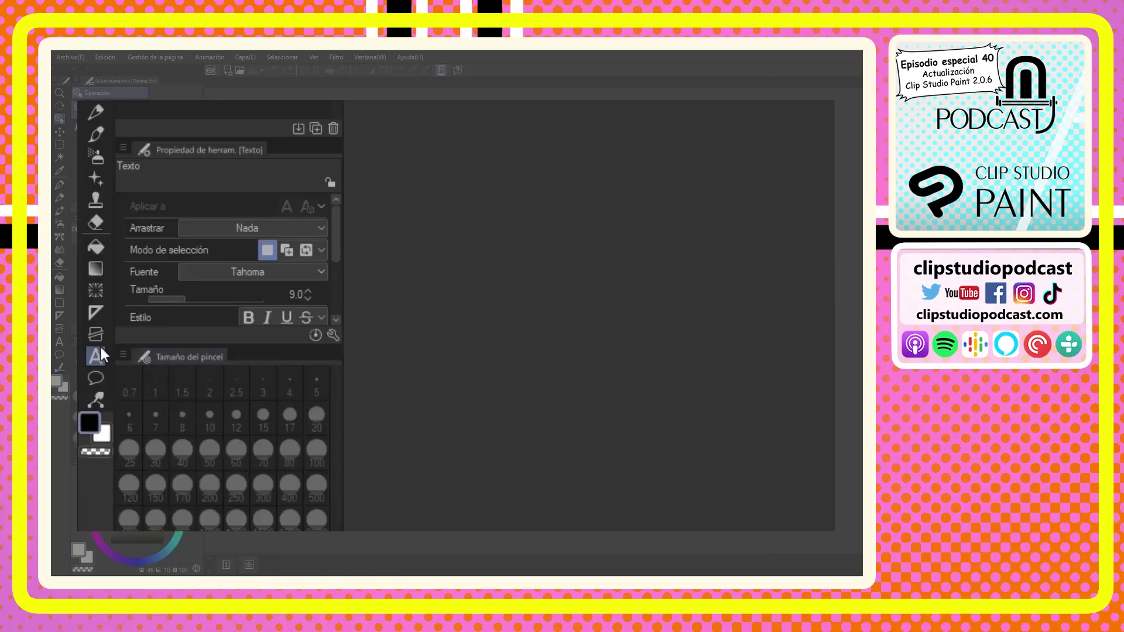
# - In the Texto tool's sub tool details, set Cómo añadir to Detectar posición under Editar ajustes
pyautogui.click(335, 334)
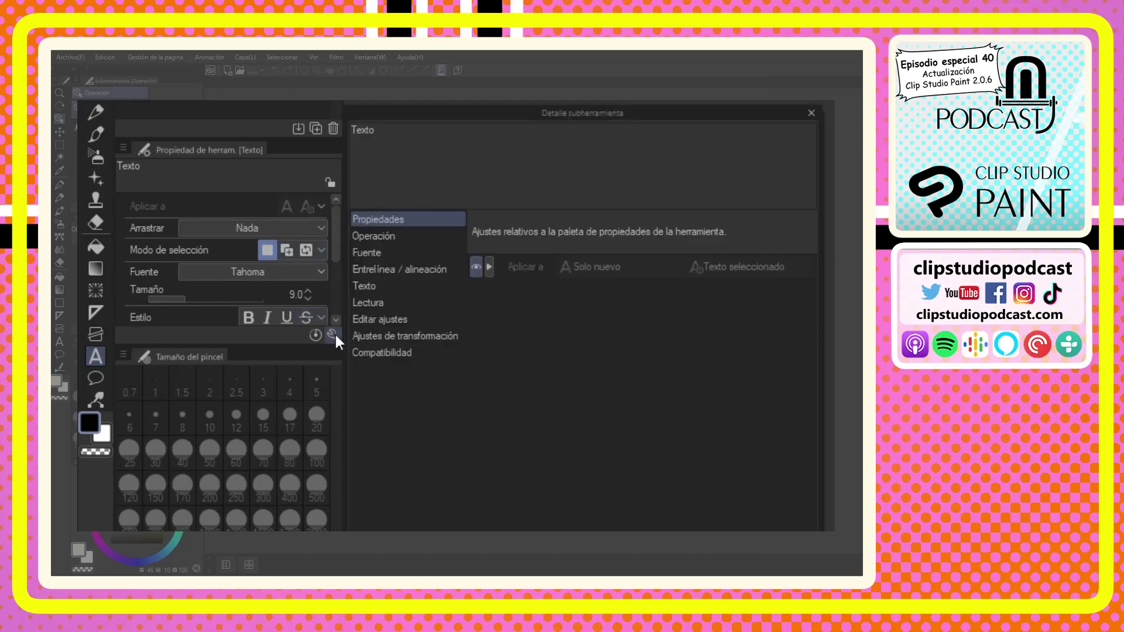
pyautogui.click(398, 319)
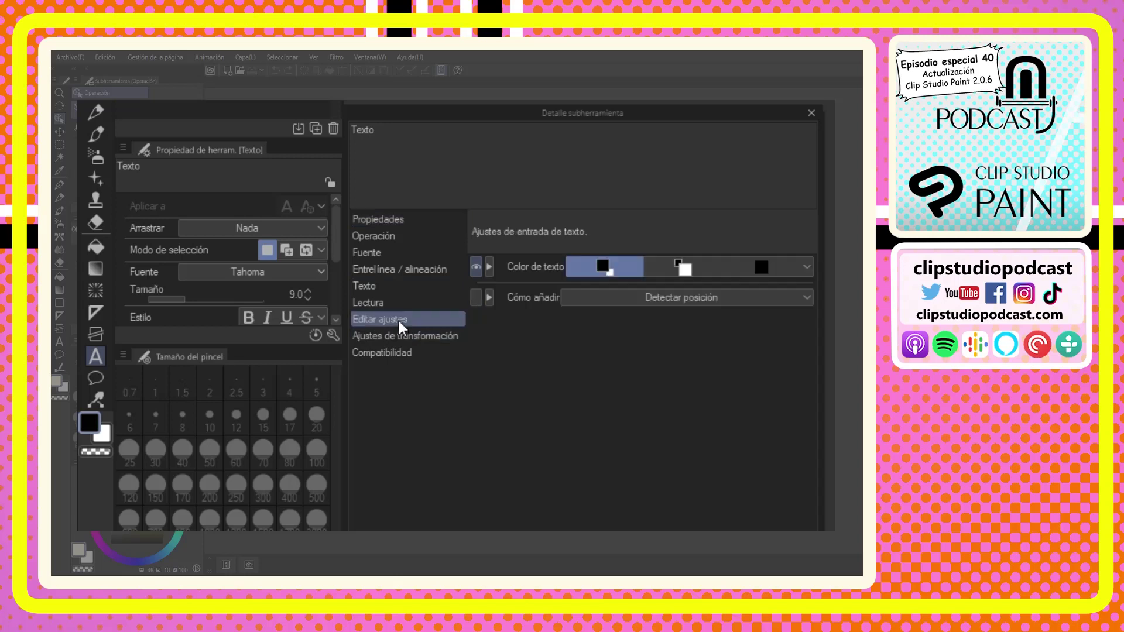
pyautogui.click(648, 303)
pyautogui.click(613, 351)
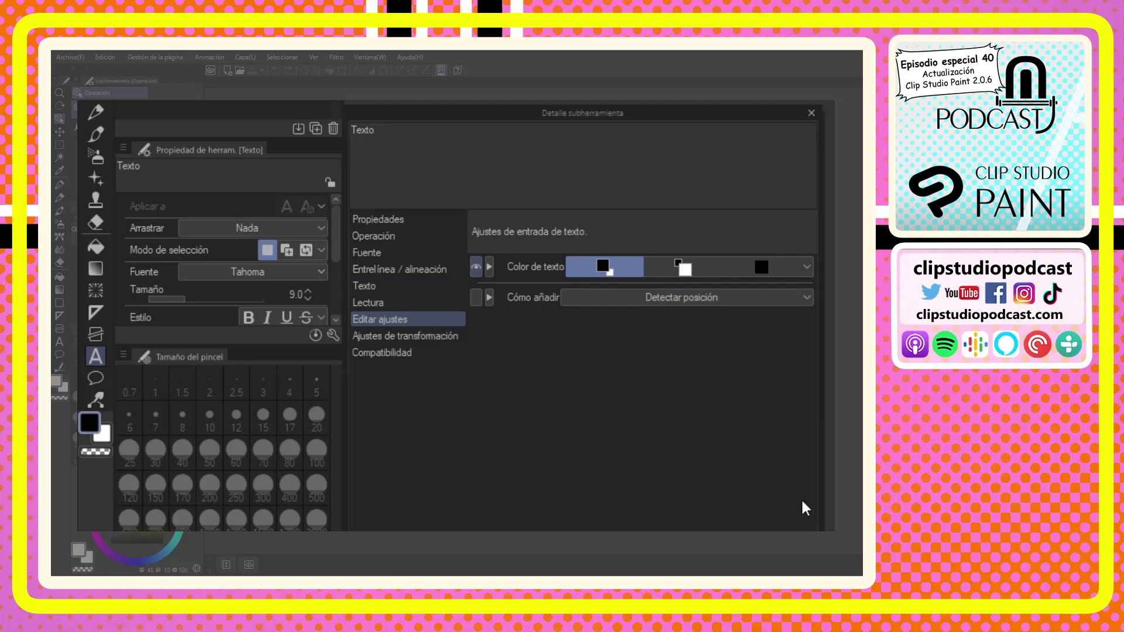
pyautogui.press('Escape')
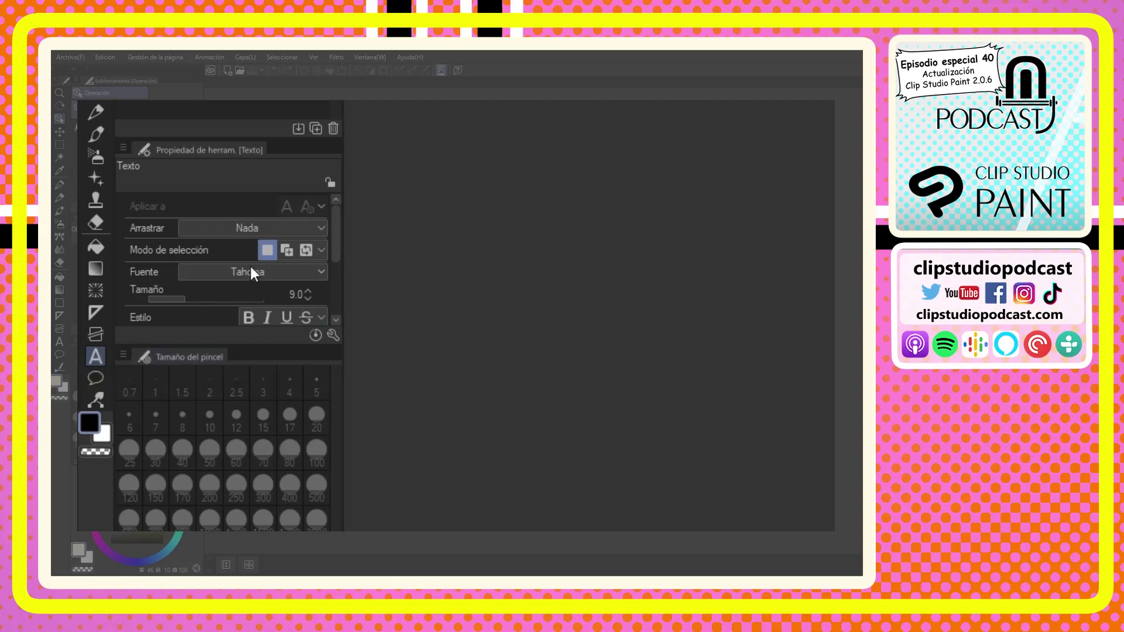
pyautogui.click(333, 335)
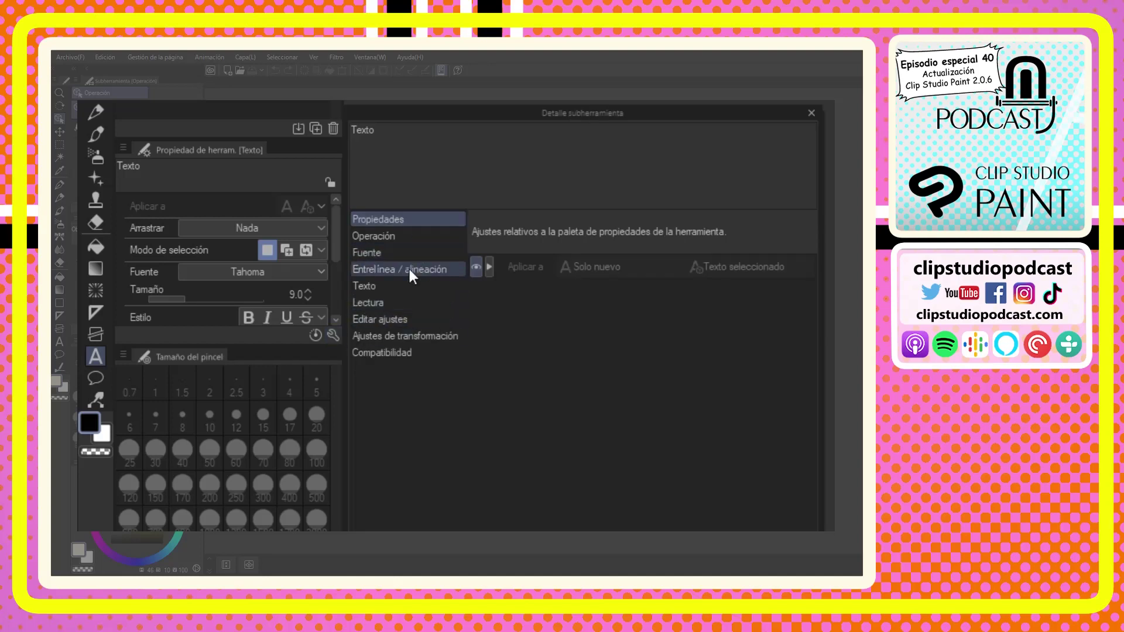
pyautogui.click(399, 320)
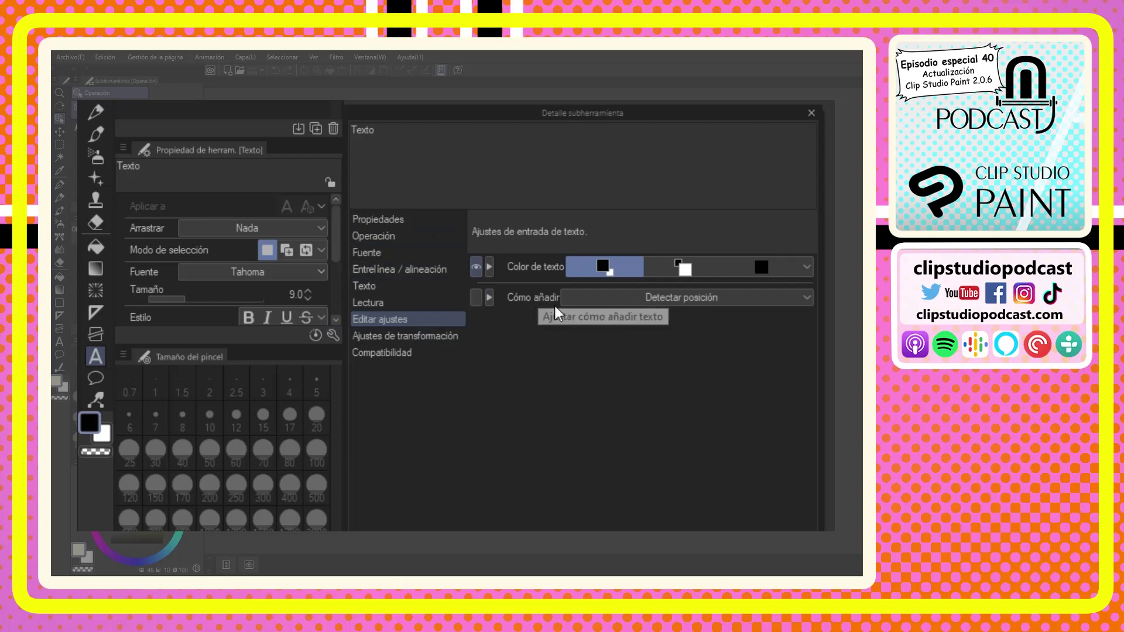
pyautogui.click(647, 296)
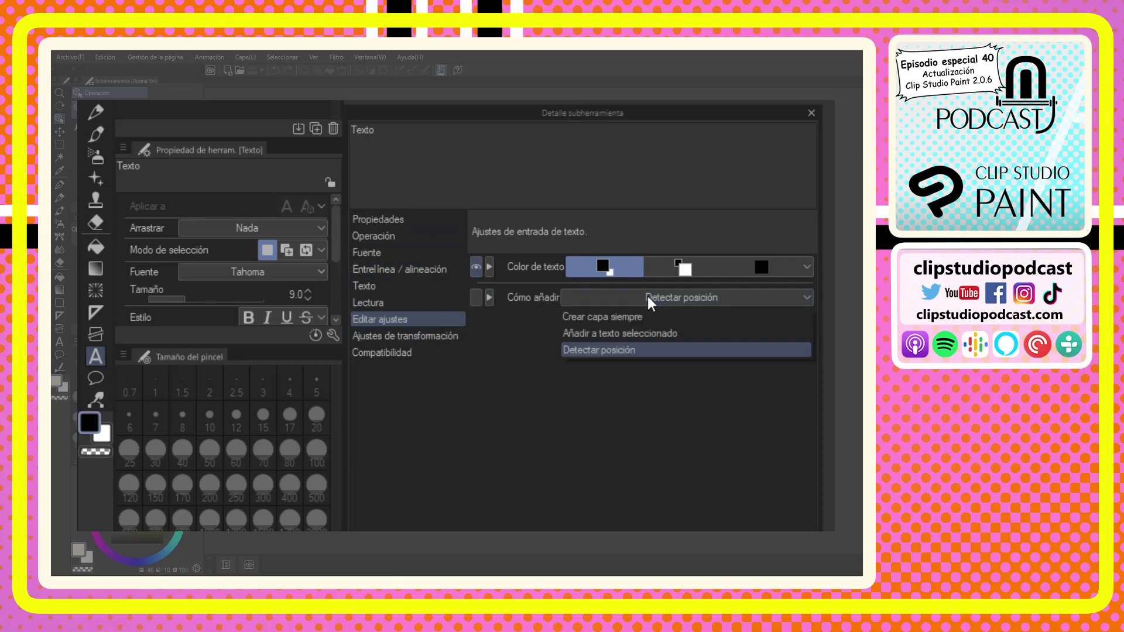
pyautogui.click(614, 350)
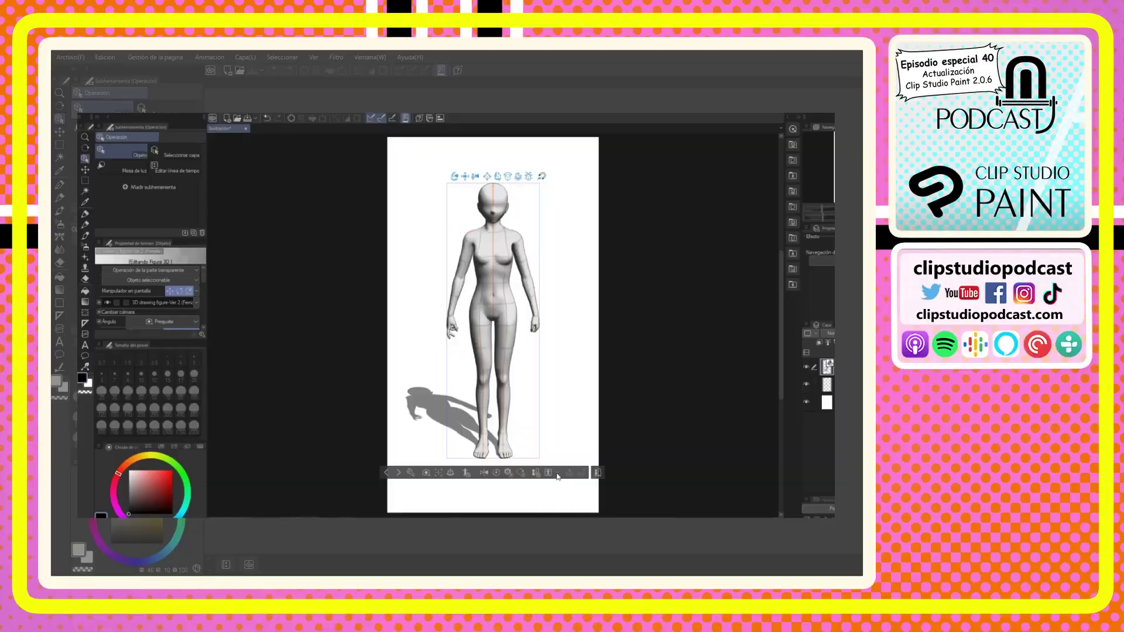
# - Start the camera hand scanner for the 3D drawing figure and pause the live capture
pyautogui.click(554, 475)
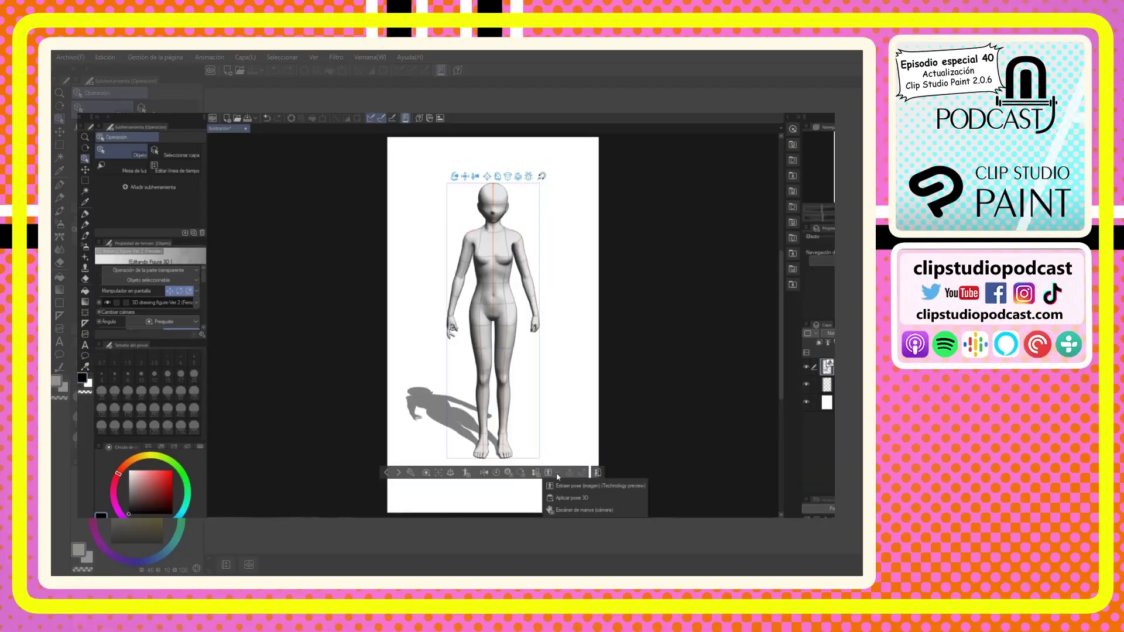
pyautogui.click(583, 510)
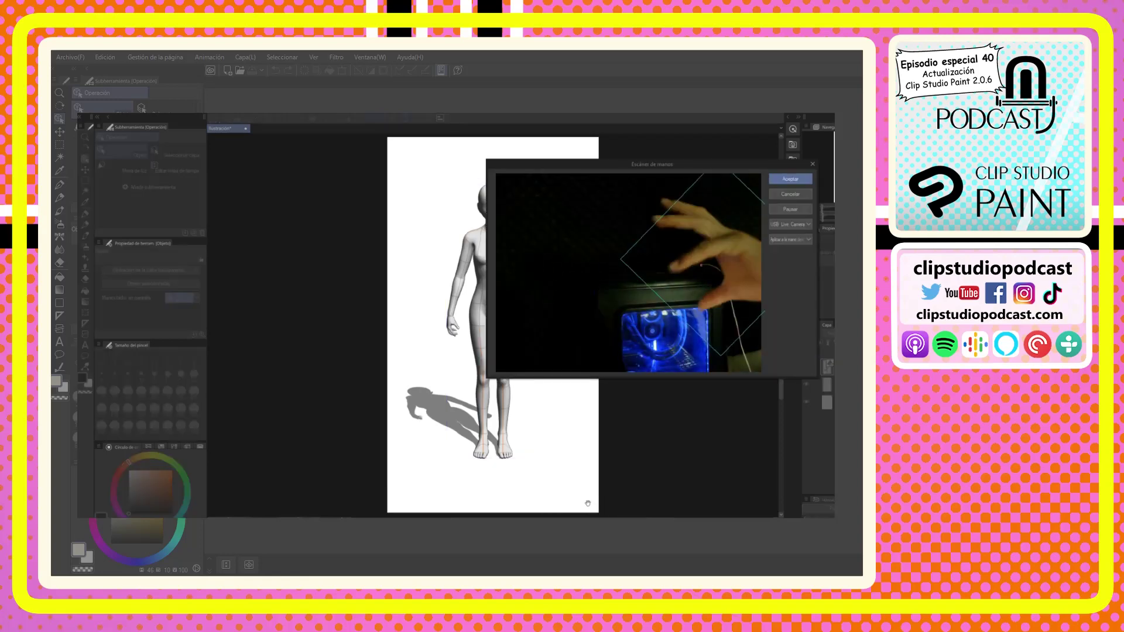
pyautogui.click(786, 211)
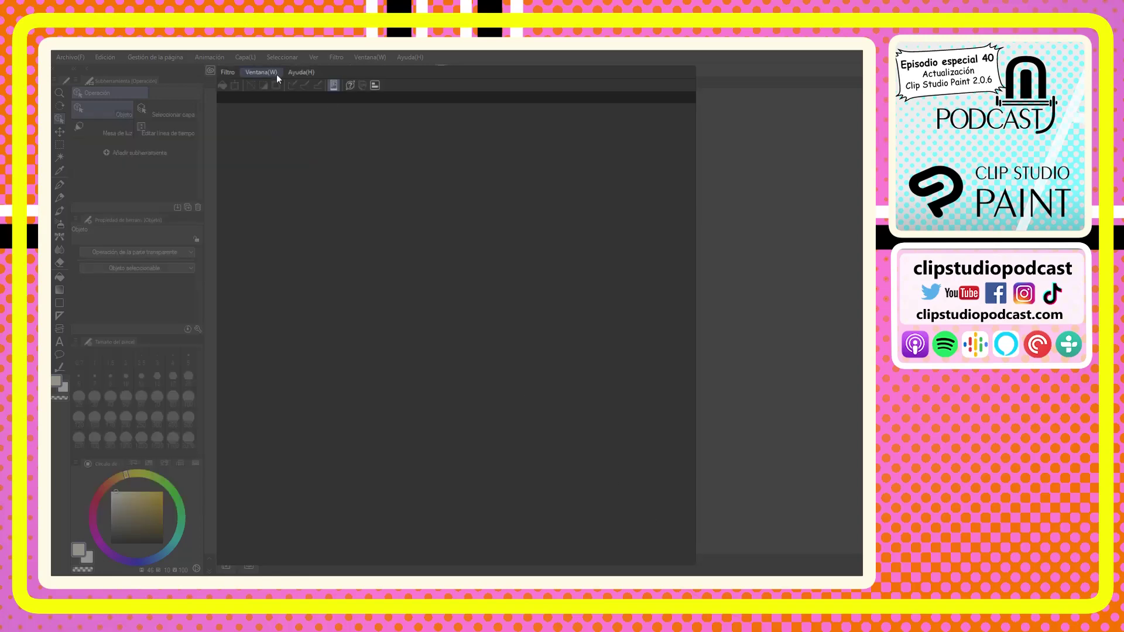
# - Open the licence check (Comprobar/cambiar licencia) and bring up the activation code redemption page
pyautogui.click(296, 74)
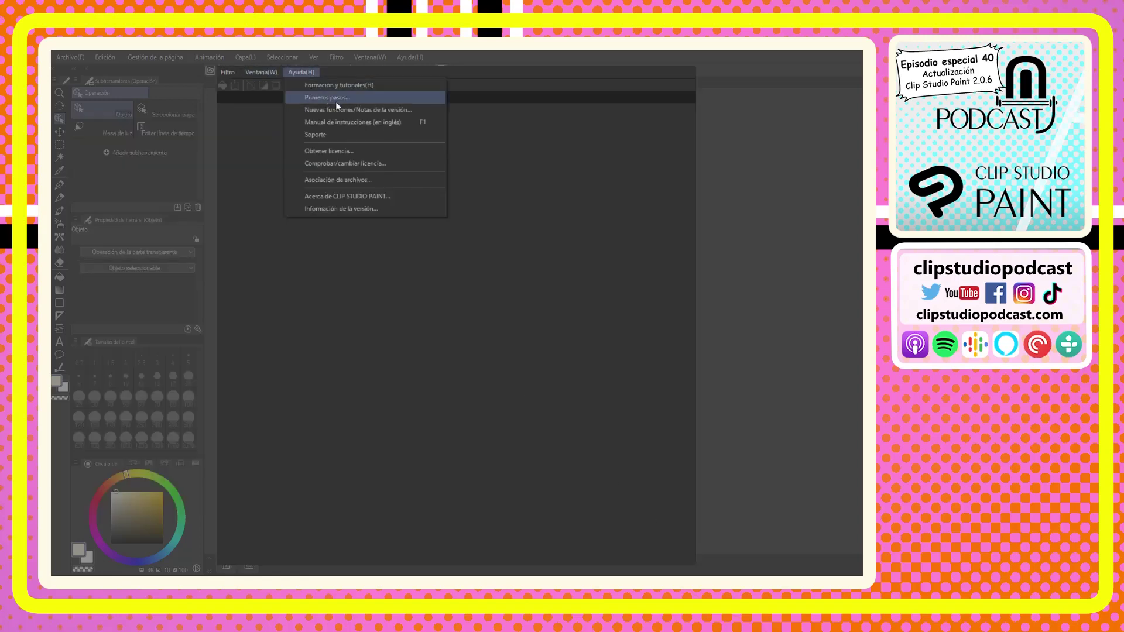
pyautogui.click(384, 169)
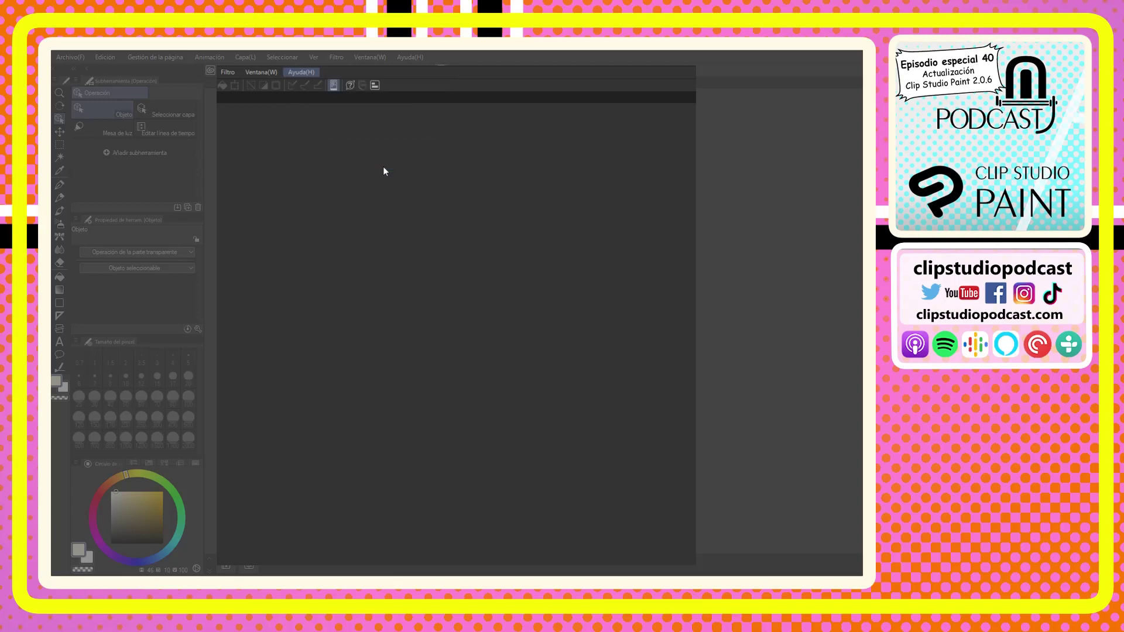
pyautogui.click(459, 300)
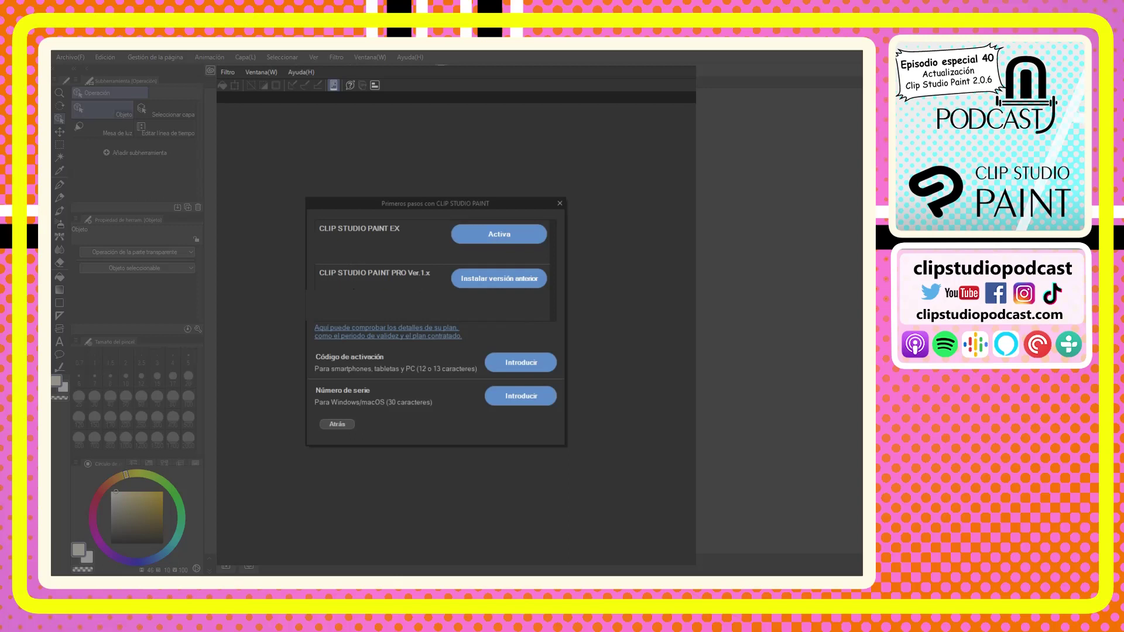
pyautogui.click(539, 363)
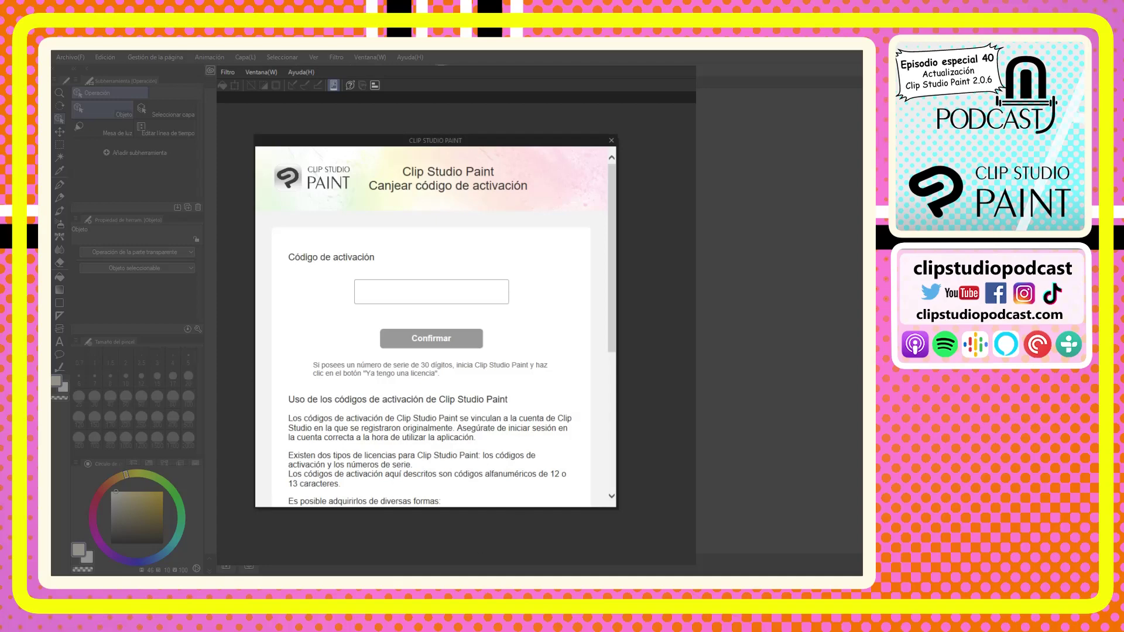
pyautogui.press('Escape')
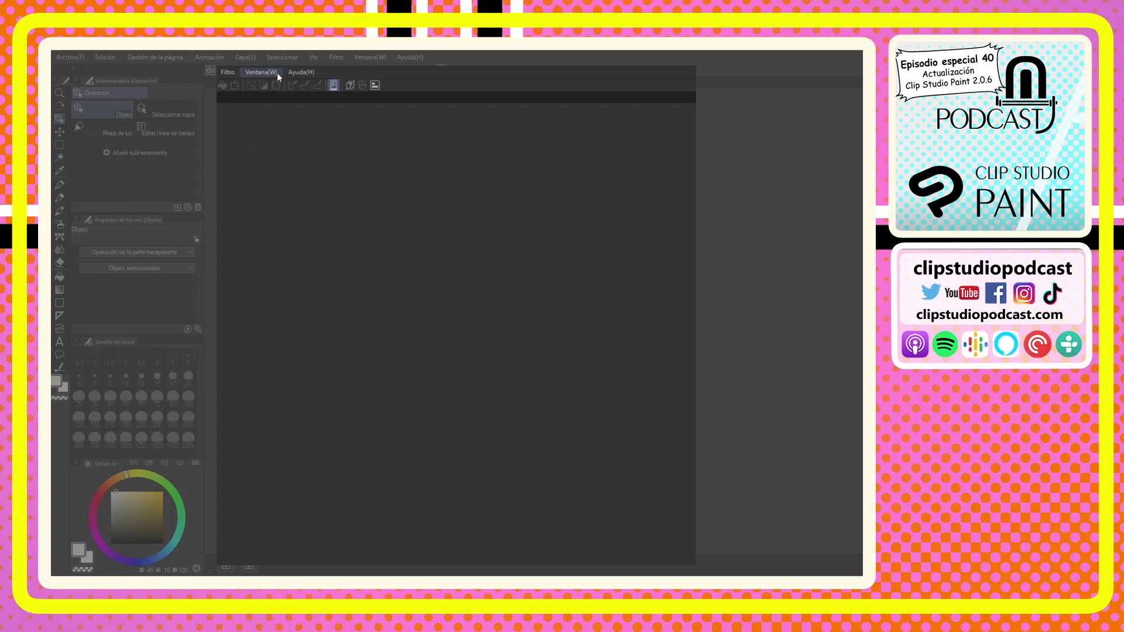
pyautogui.click(297, 74)
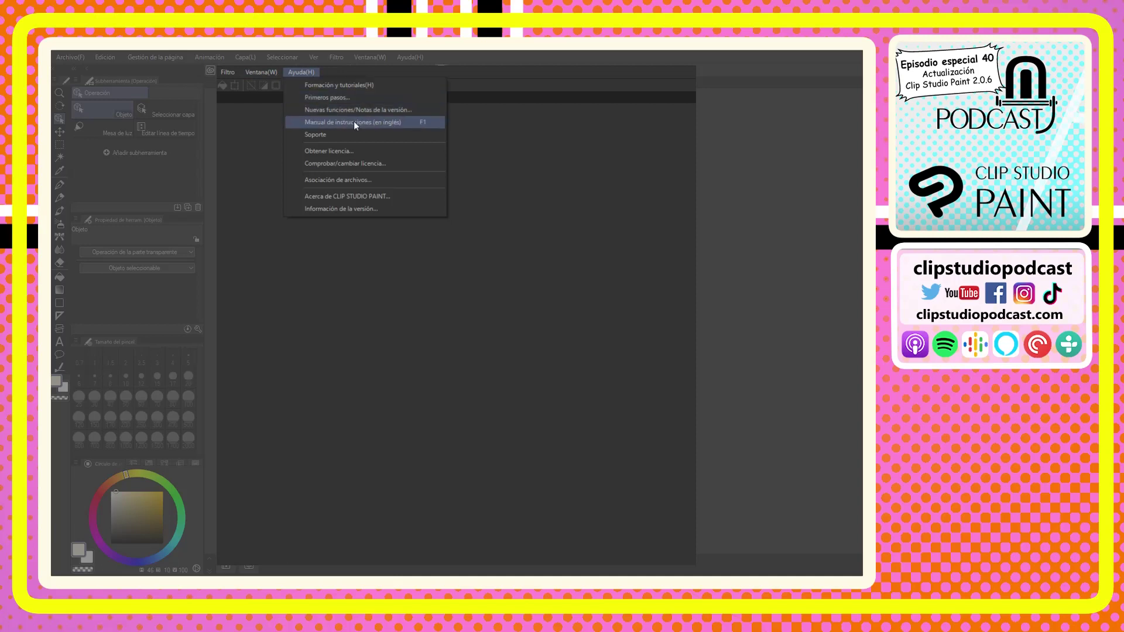
pyautogui.click(384, 168)
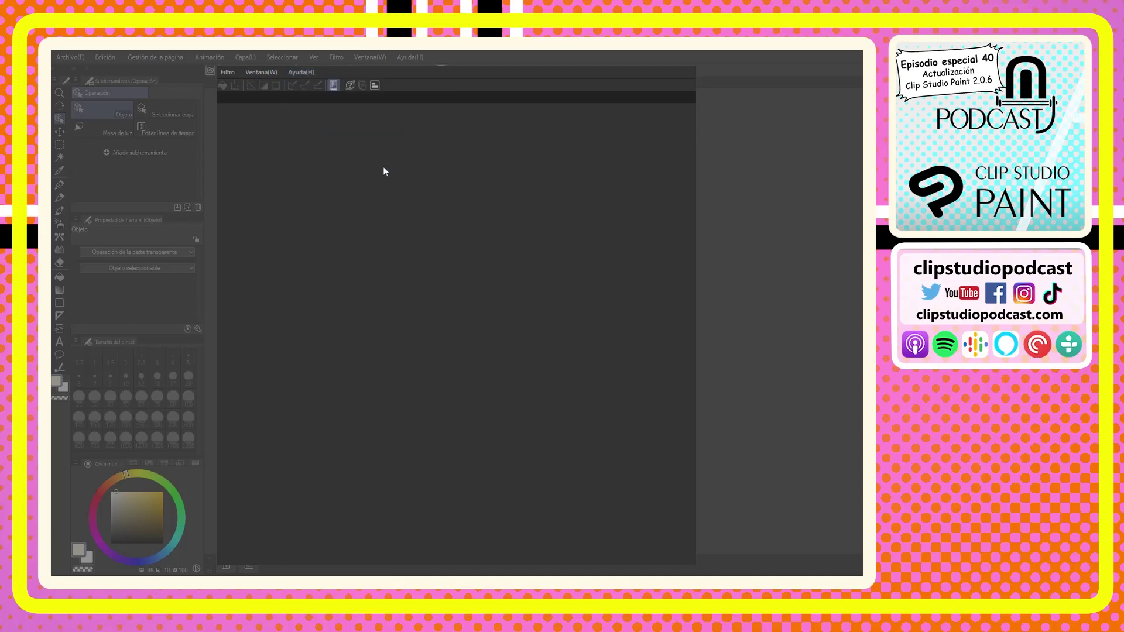
pyautogui.click(459, 301)
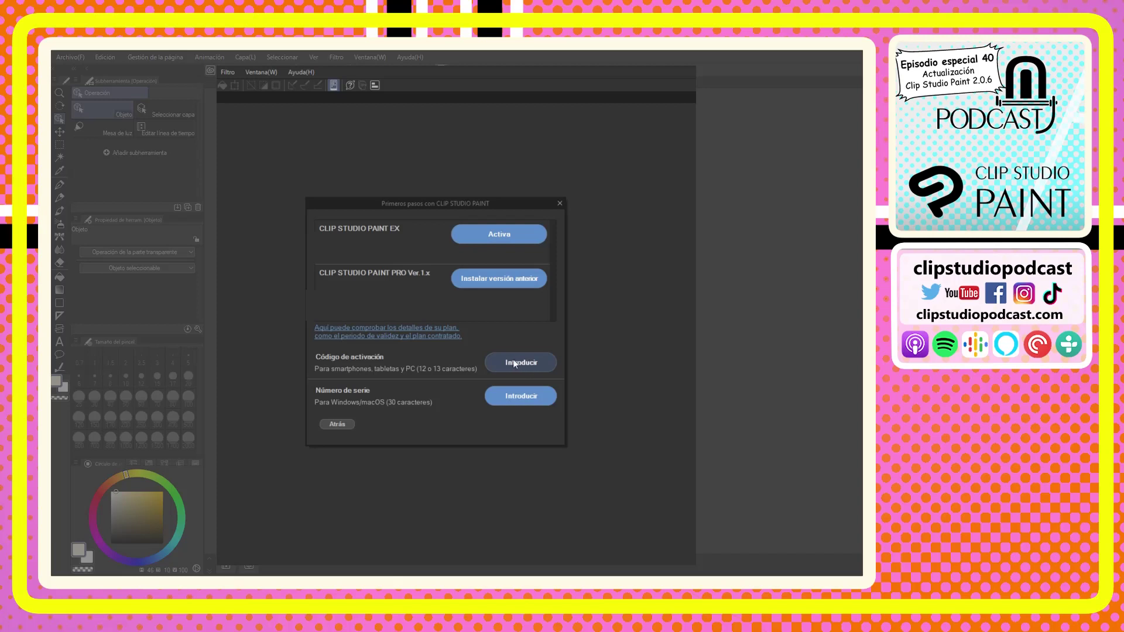
pyautogui.click(539, 363)
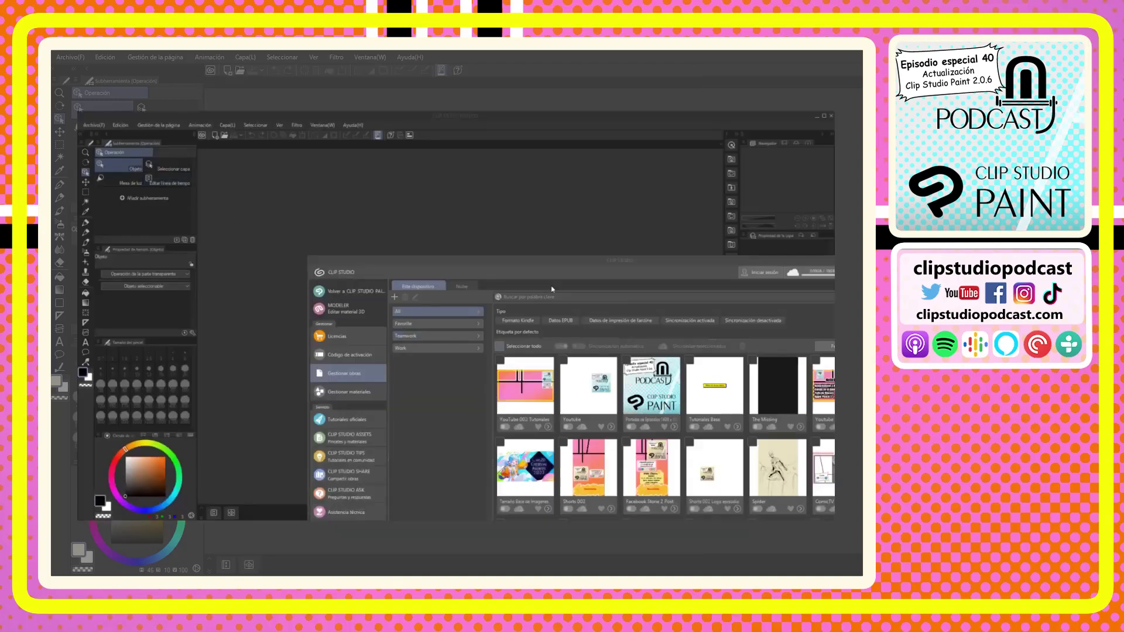
# - Import the Spider artwork from the CLIP STUDIO works manager into the empty Clip Studio Paint workspace and bring its canvas to the front
pyautogui.moveTo(560, 265)
pyautogui.mouseDown()
pyautogui.moveTo(536, 262)
pyautogui.moveTo(580, 263)
pyautogui.mouseUp()
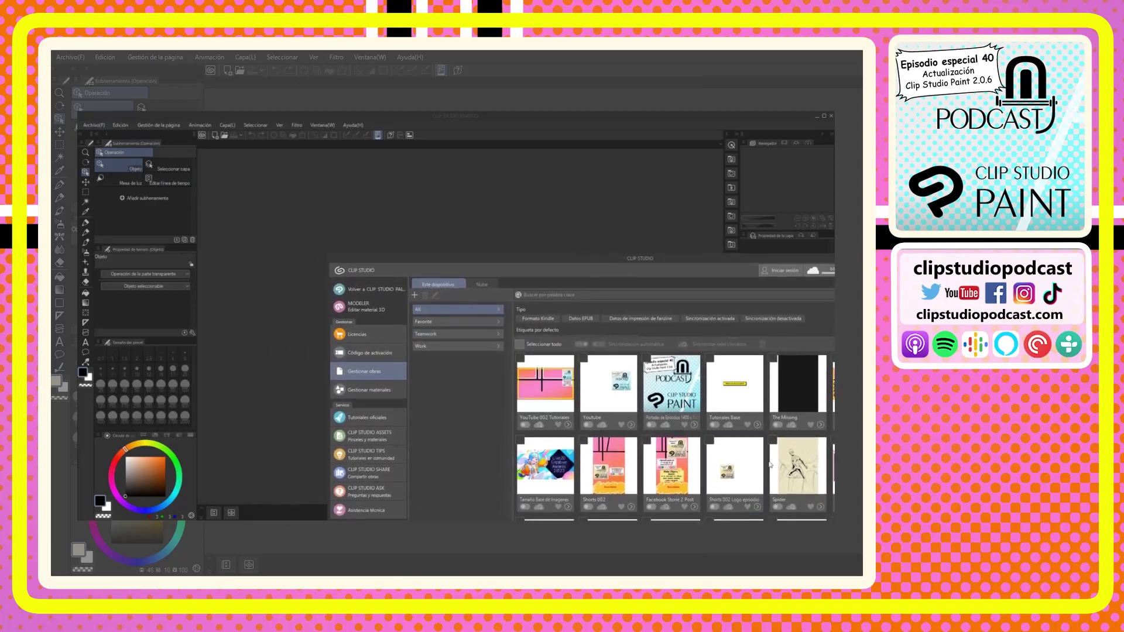
pyautogui.moveTo(798, 462)
pyautogui.mouseDown()
pyautogui.moveTo(732, 455)
pyautogui.moveTo(348, 229)
pyautogui.mouseUp()
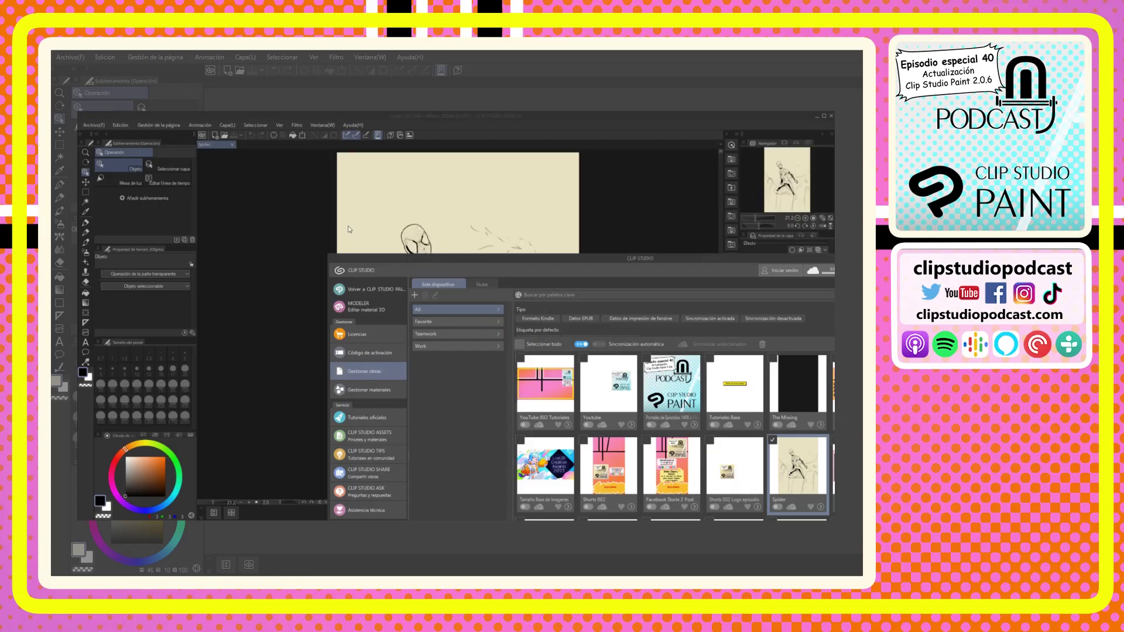
pyautogui.click(679, 202)
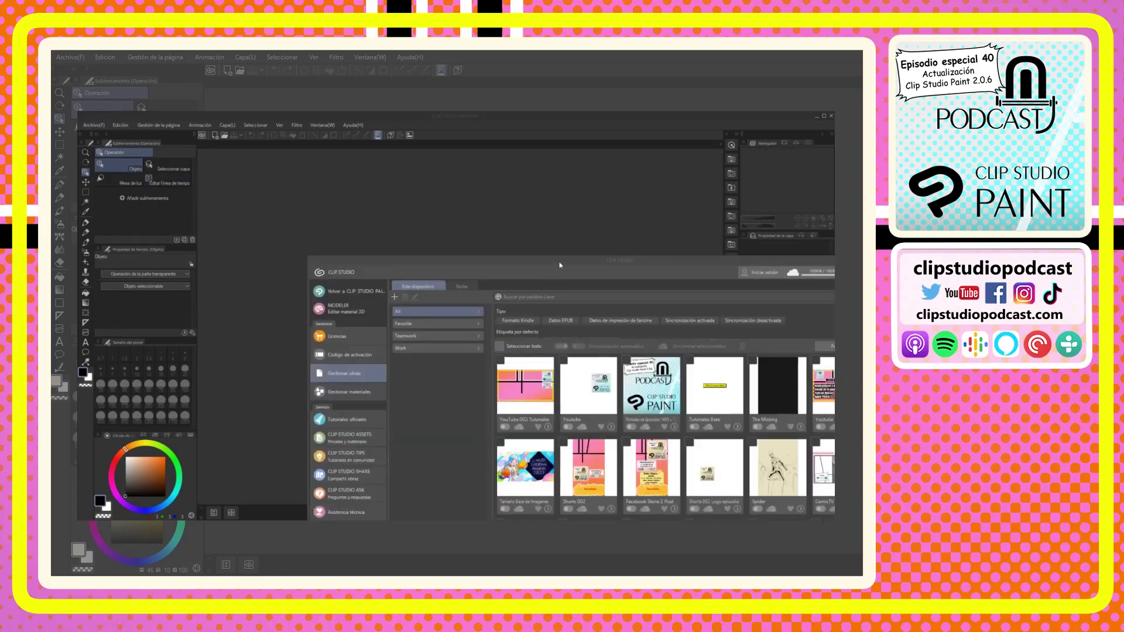
pyautogui.moveTo(559, 265)
pyautogui.mouseDown()
pyautogui.moveTo(528, 262)
pyautogui.moveTo(580, 261)
pyautogui.mouseUp()
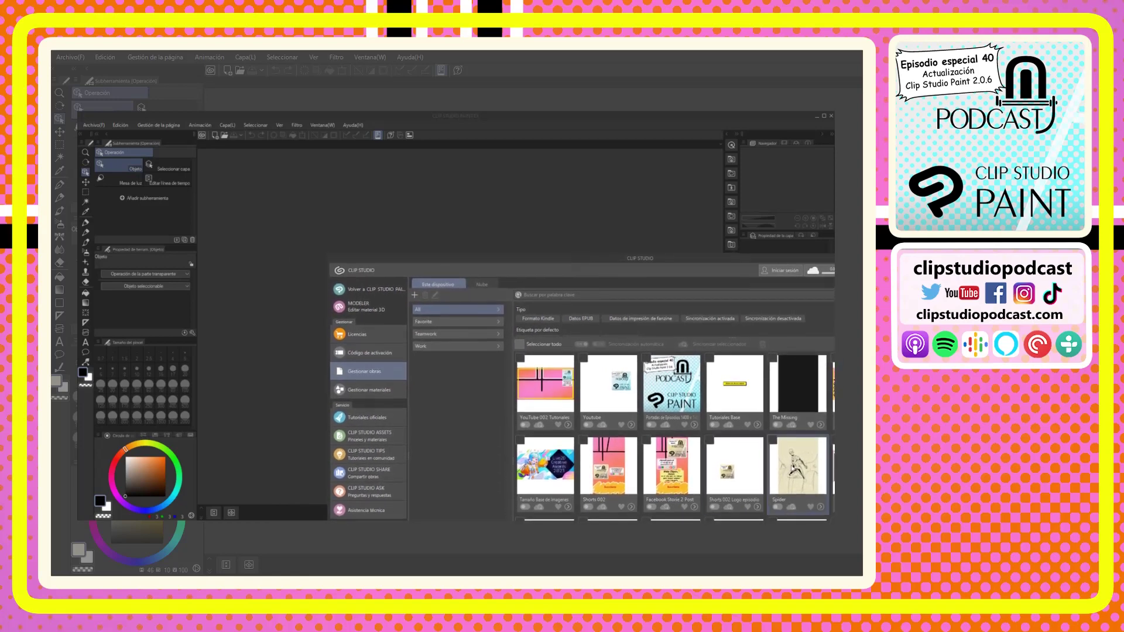
pyautogui.moveTo(791, 467); pyautogui.dragTo(349, 230)
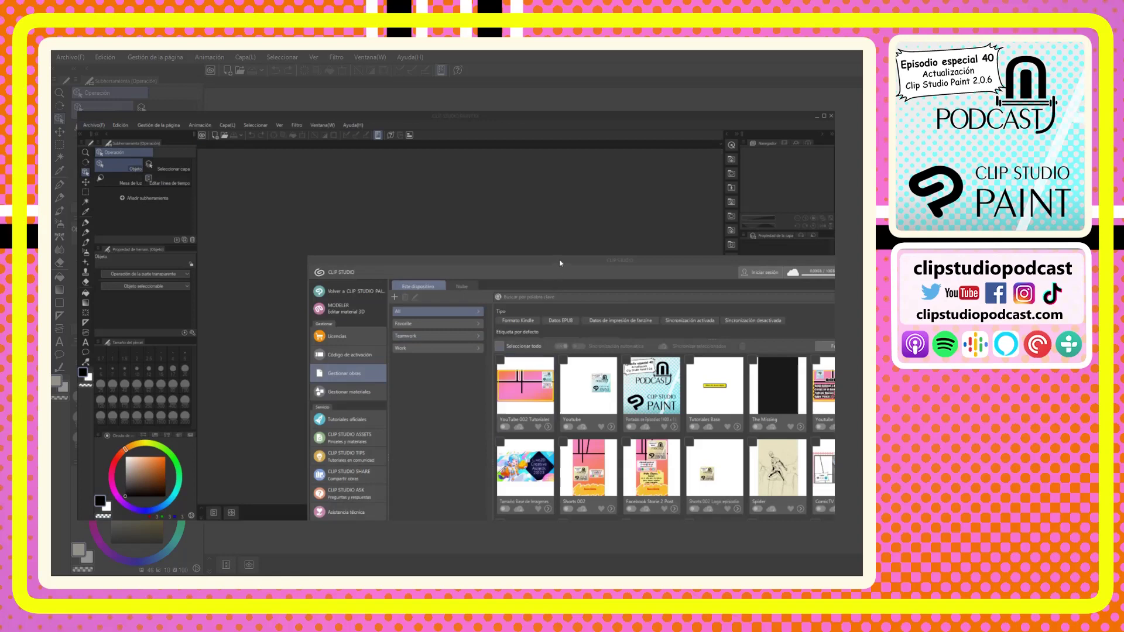
pyautogui.moveTo(560, 263); pyautogui.dragTo(580, 261)
pyautogui.click(791, 466)
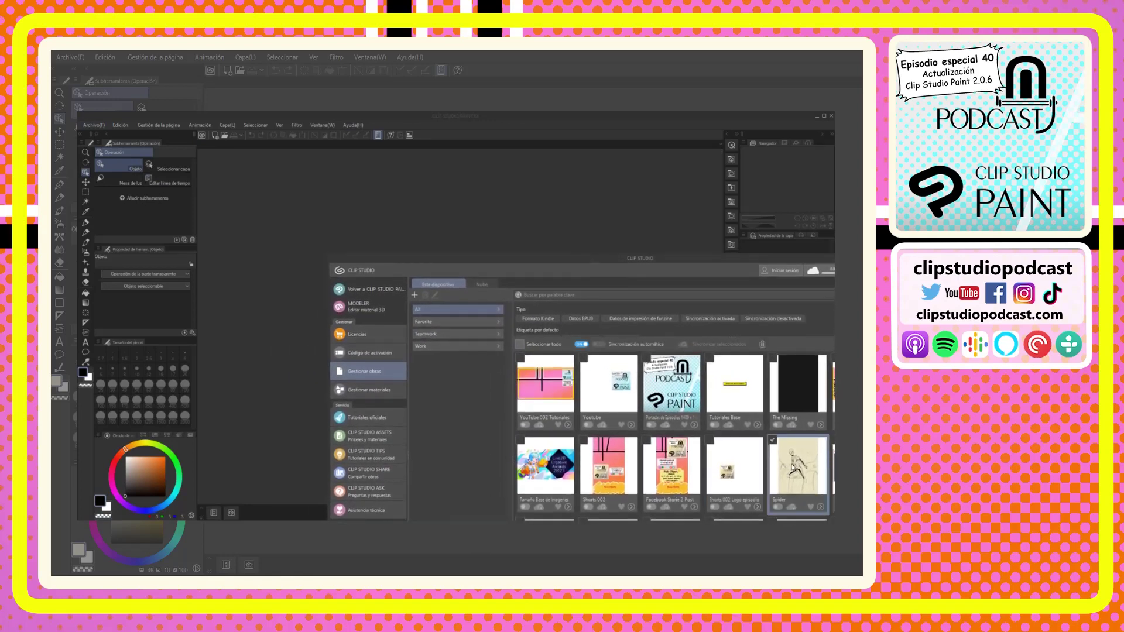
pyautogui.moveTo(791, 467)
pyautogui.mouseDown()
pyautogui.moveTo(583, 387)
pyautogui.moveTo(349, 229)
pyautogui.mouseUp()
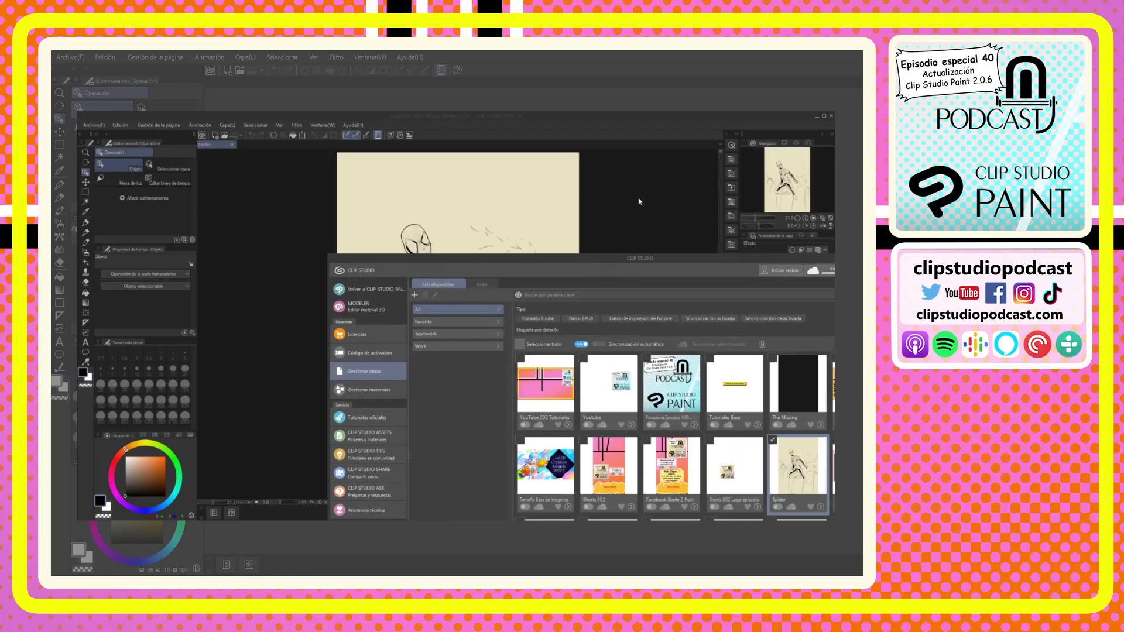
pyautogui.click(679, 202)
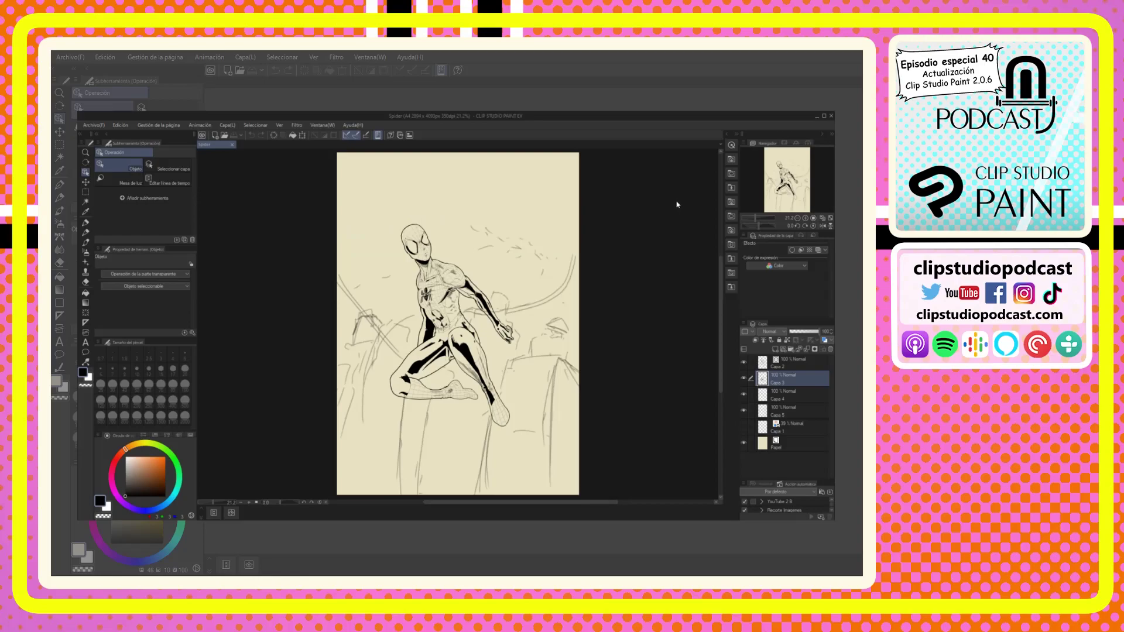